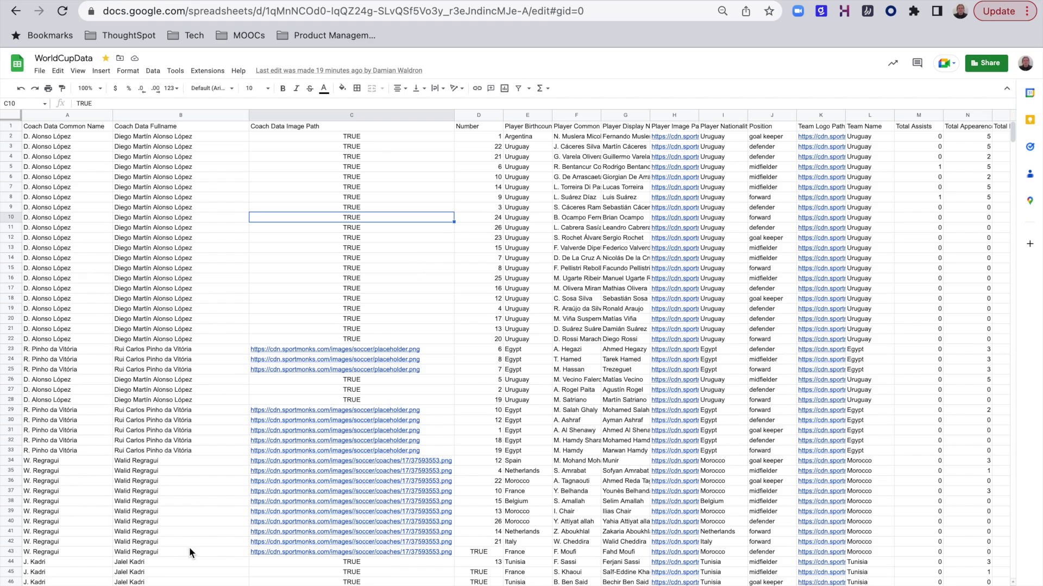
Step: Launch the ThoughtSpot add-on from the Extensions menu on the 2018 spreadsheet
{"action": "mouse_move", "coordinate": [419, 434]}
{"action": "left_click", "coordinate": [209, 71]}
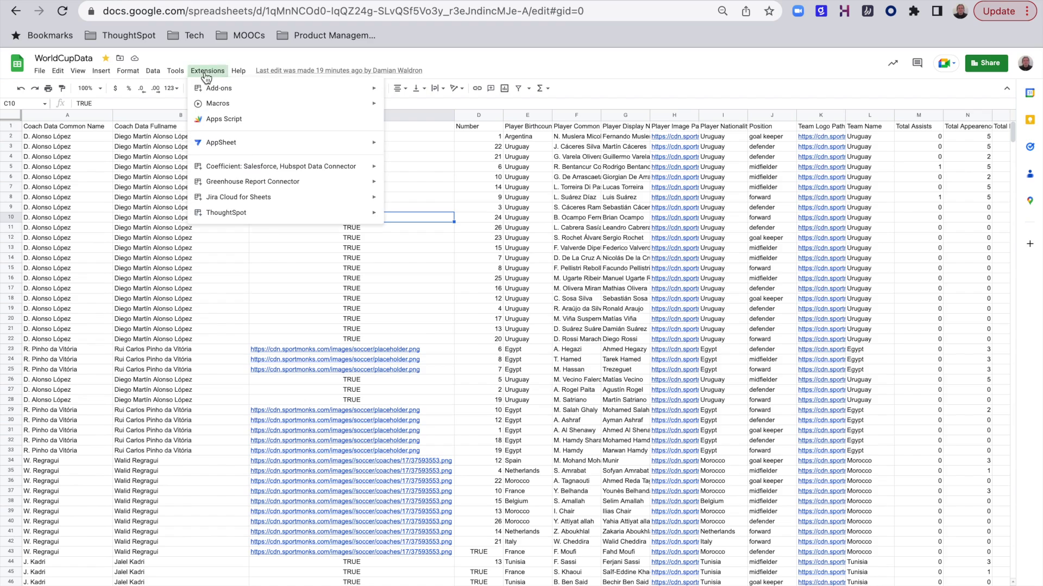
{"action": "mouse_move", "coordinate": [292, 214]}
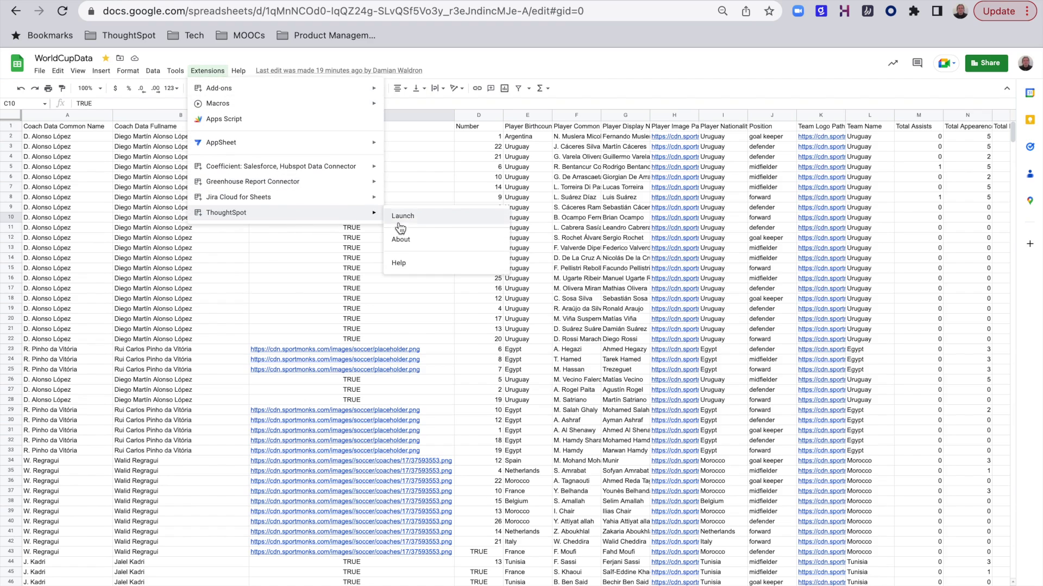
{"action": "left_click", "coordinate": [419, 216]}
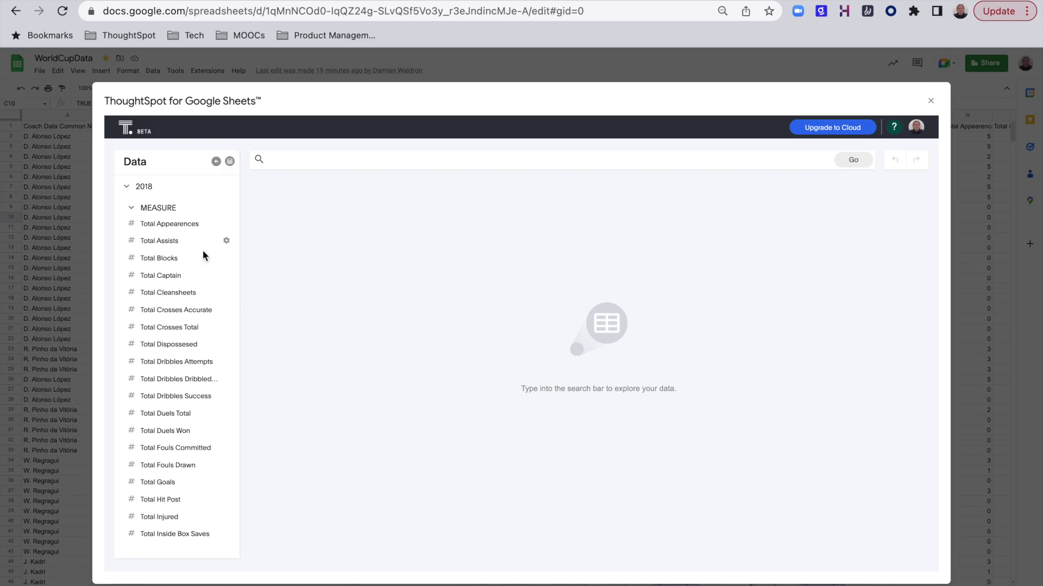
Step: Collapse and re-expand the MEASURE group and Data panel, then view and dismiss the sheet chooser
{"action": "left_click", "coordinate": [131, 208]}
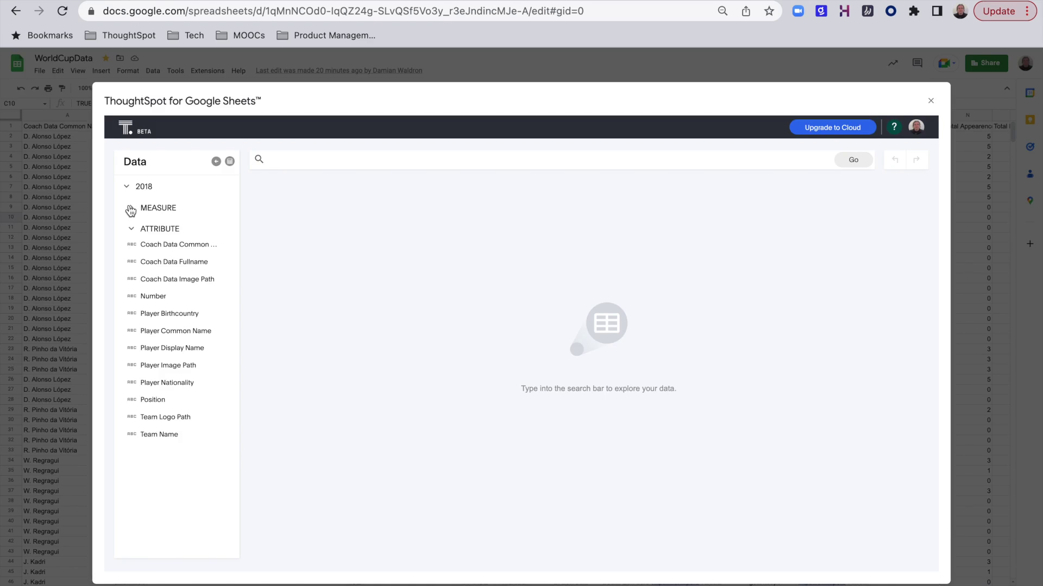
{"action": "left_click", "coordinate": [130, 210]}
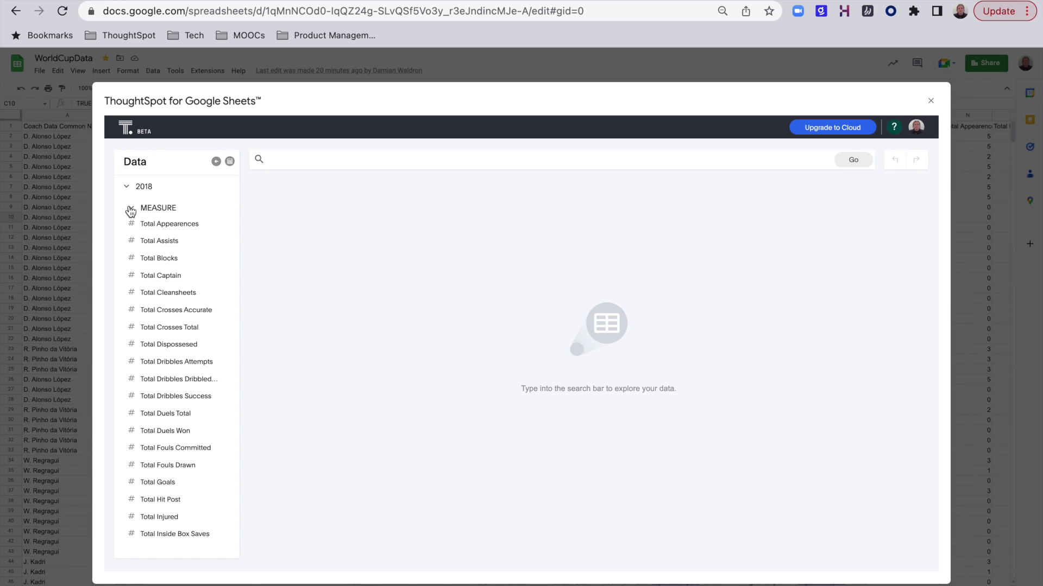
{"action": "left_click", "coordinate": [216, 162]}
{"action": "left_click", "coordinate": [155, 162]}
{"action": "left_click", "coordinate": [229, 162]}
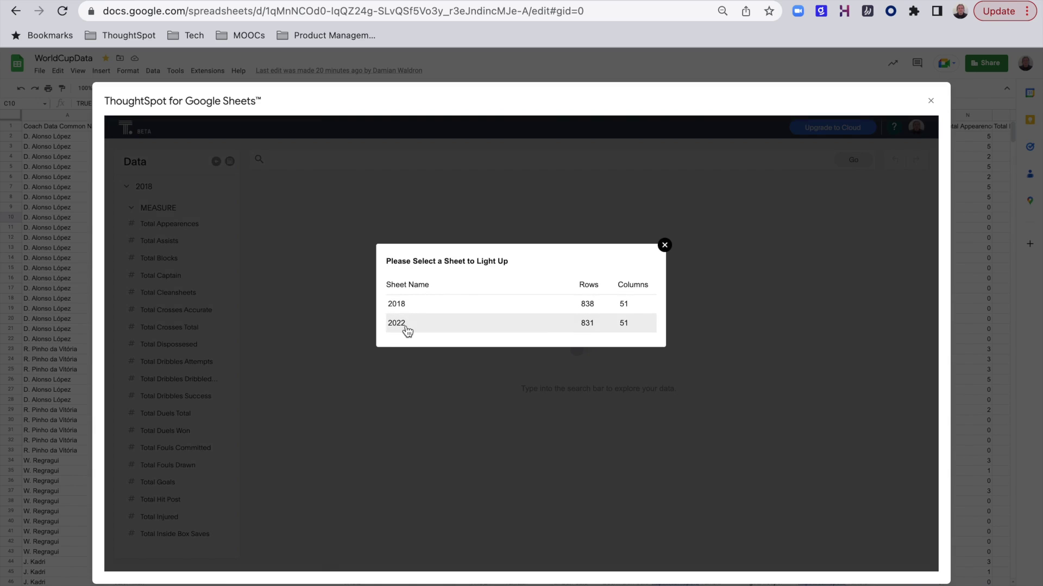
{"action": "left_click", "coordinate": [665, 247]}
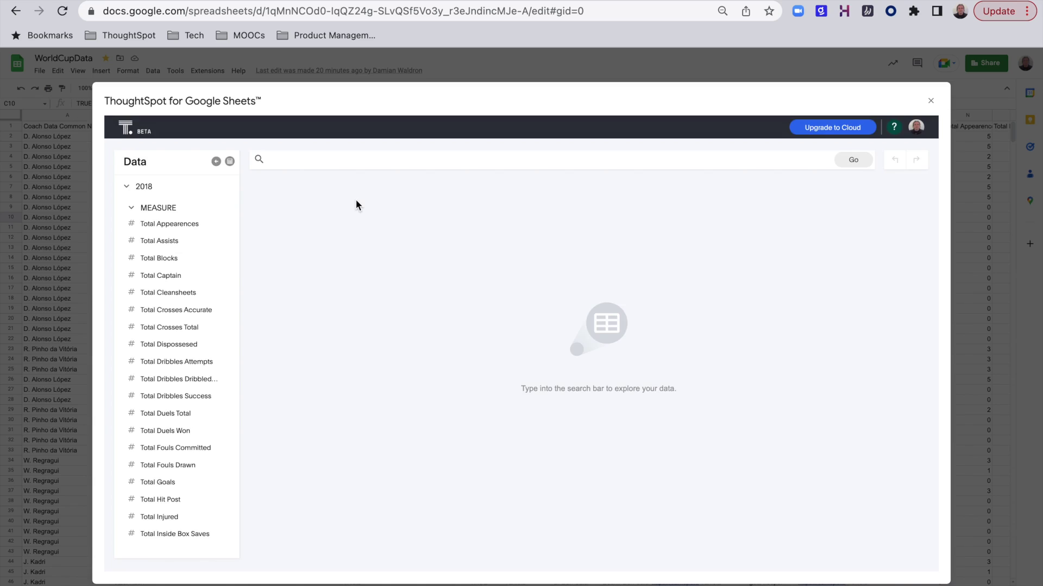
Step: Search Team Name and Total Goals to bar-chart goals per team, England and France leading with 10
{"action": "left_click", "coordinate": [322, 163]}
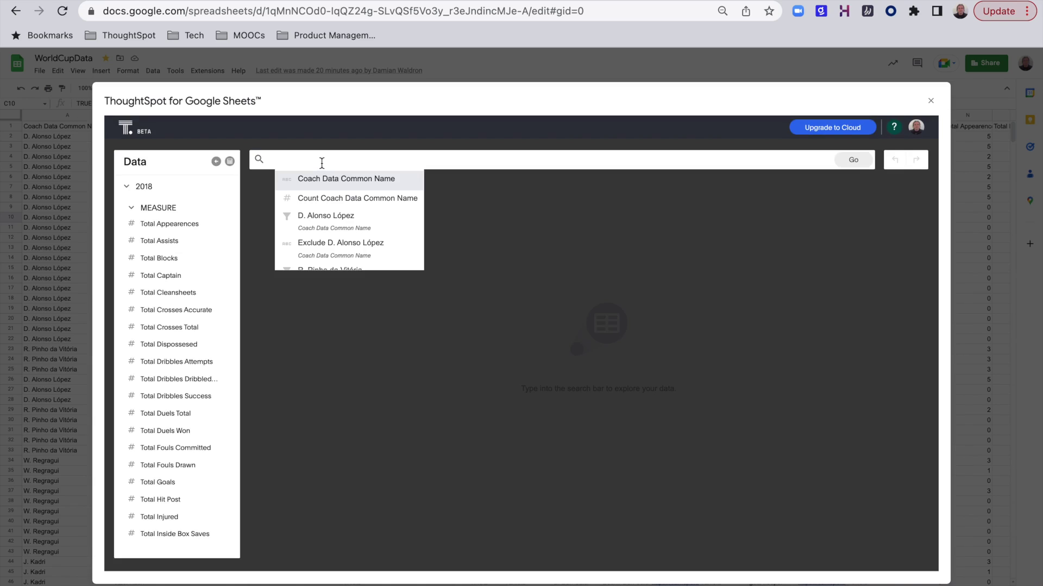
{"action": "type", "text": "team"}
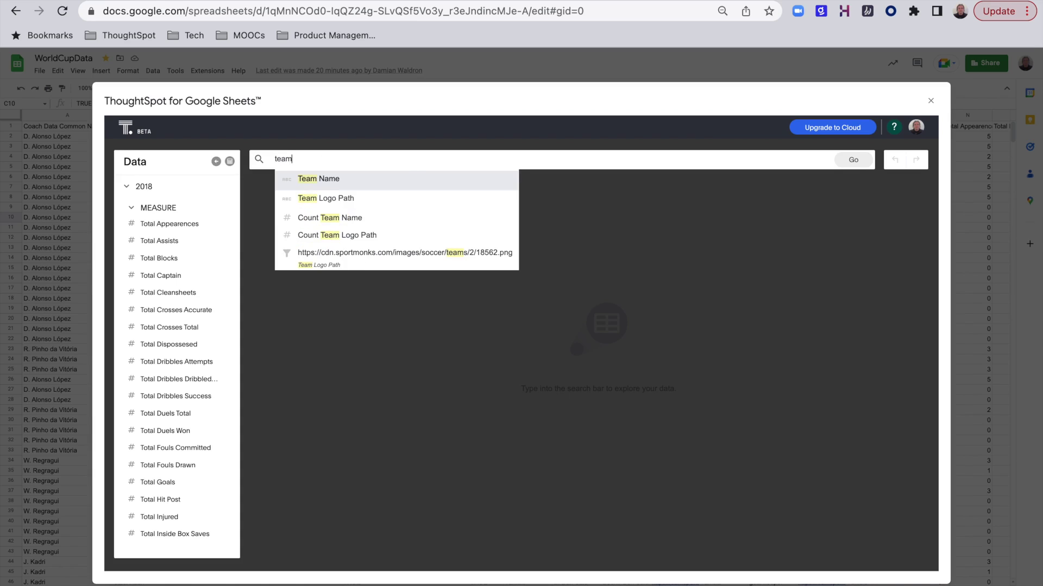
{"action": "left_click", "coordinate": [349, 183]}
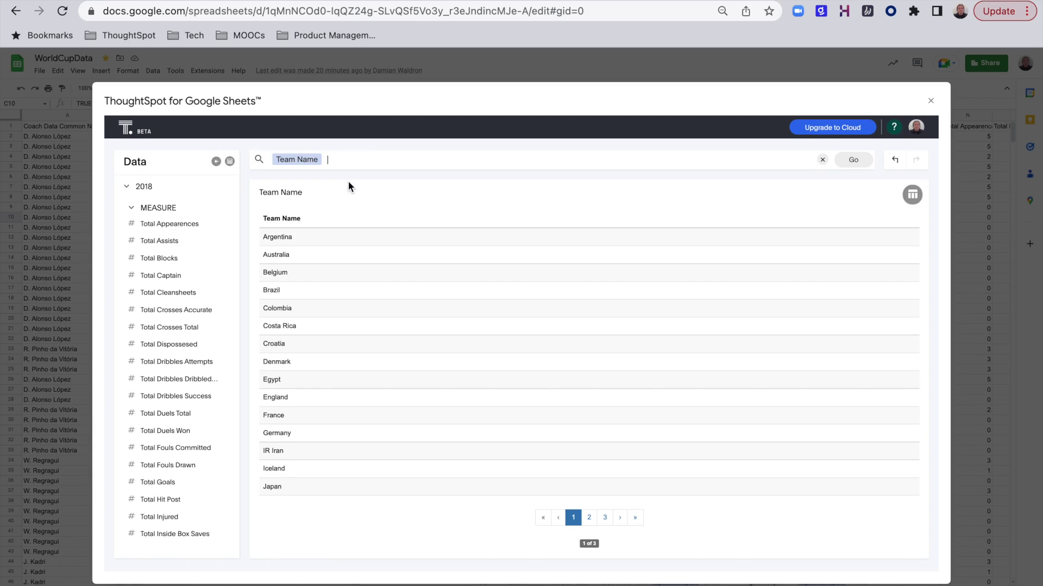
{"action": "type", "text": "goa"}
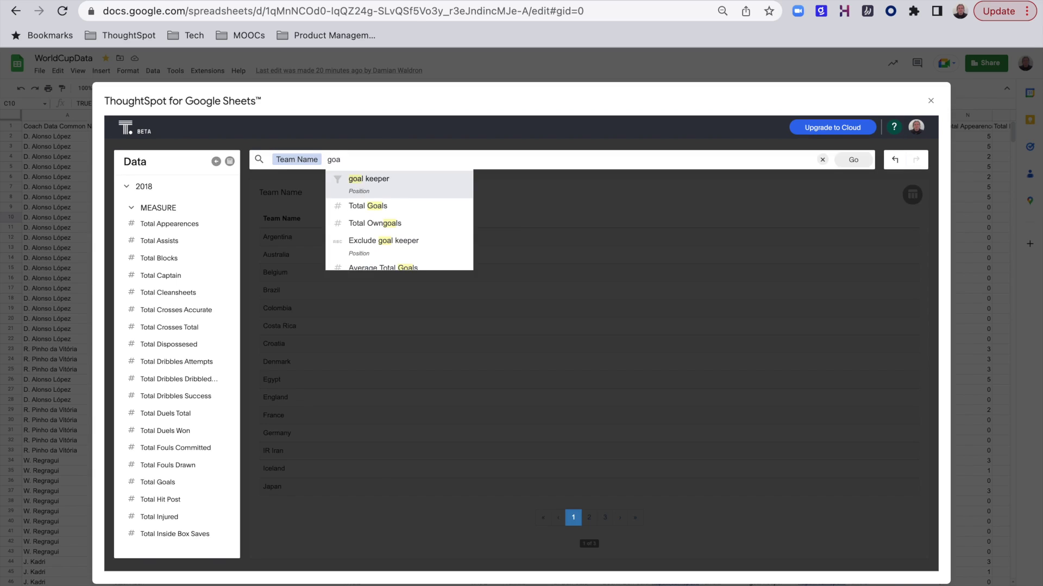
{"action": "left_click", "coordinate": [389, 206]}
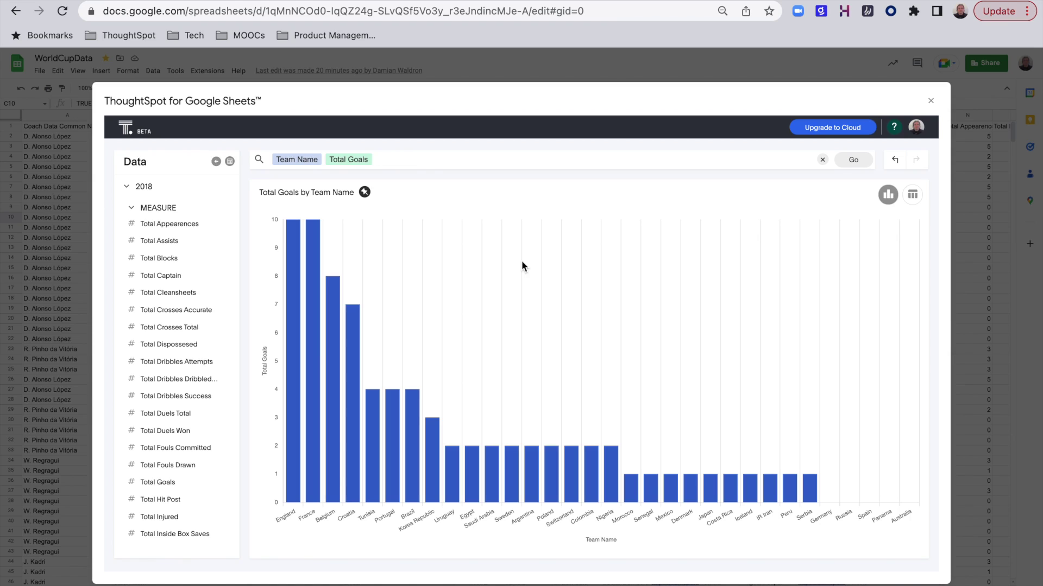
Step: Drill down England's goals bar by Player Common Name
{"action": "mouse_move", "coordinate": [303, 310]}
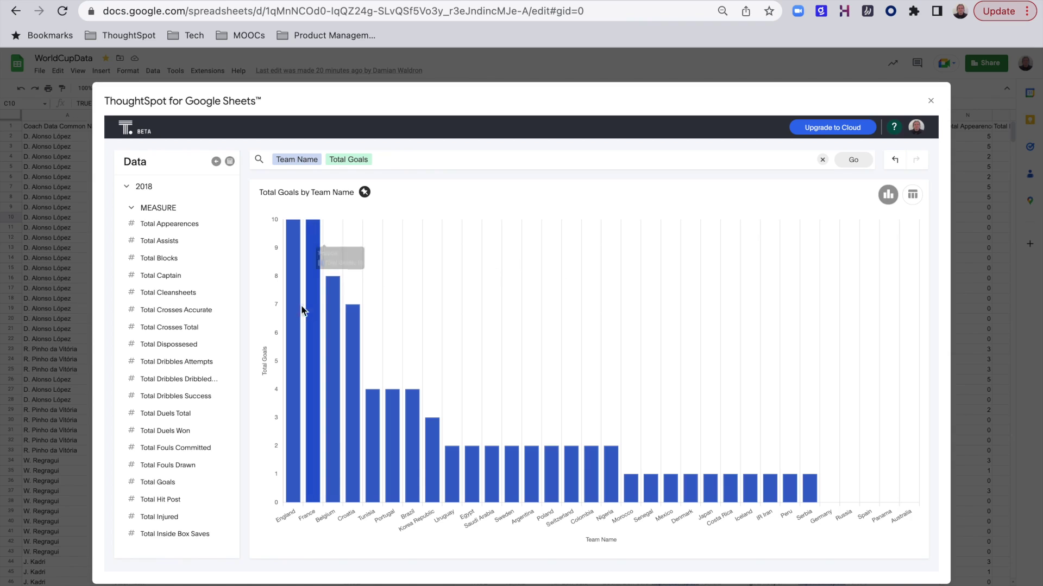
{"action": "right_click", "coordinate": [295, 309]}
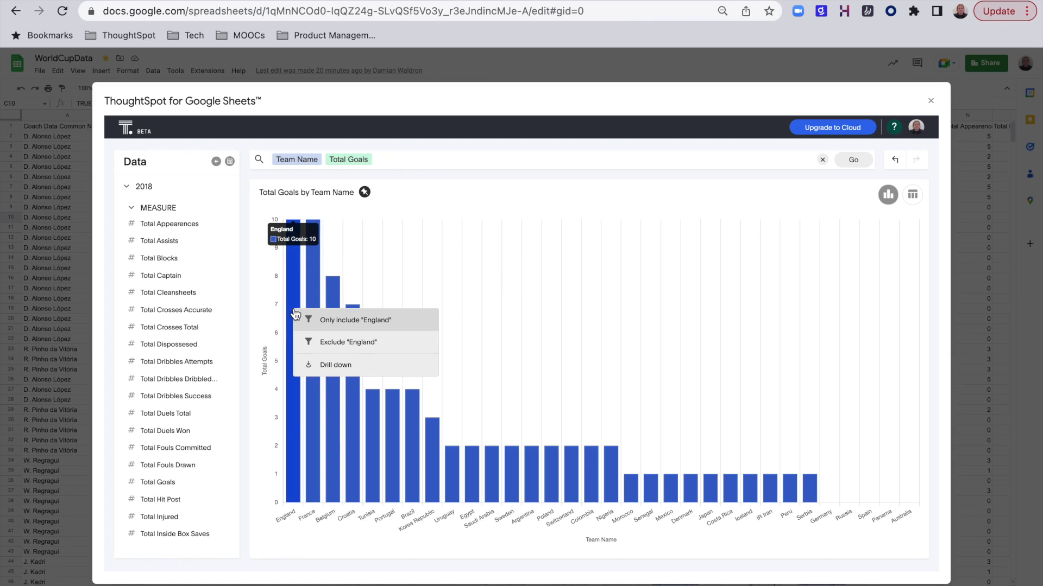
{"action": "left_click", "coordinate": [328, 371]}
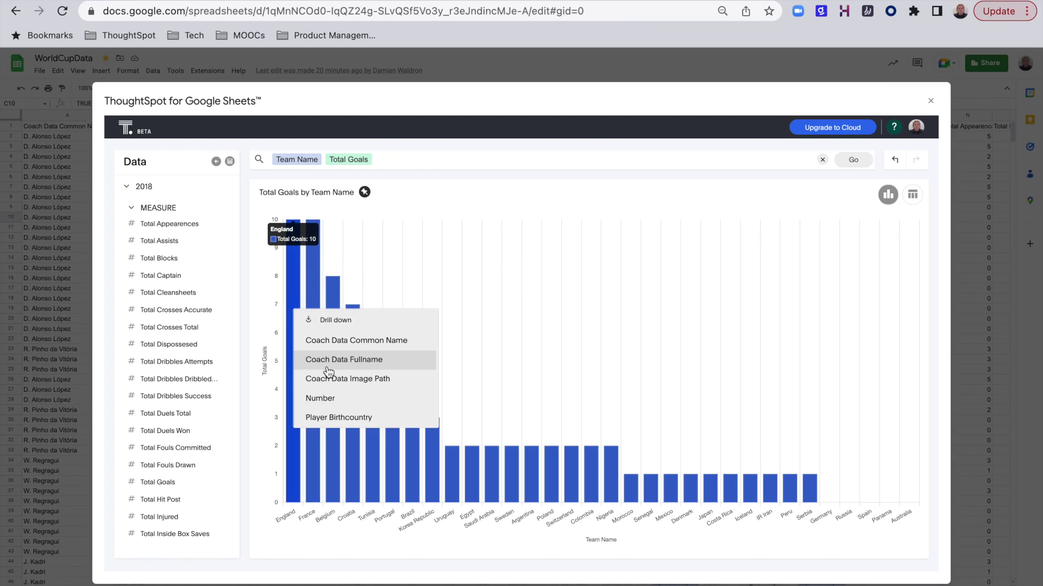
{"action": "scroll", "coordinate": [328, 371], "scroll_direction": "down", "scroll_amount": 5}
{"action": "left_click", "coordinate": [363, 347]}
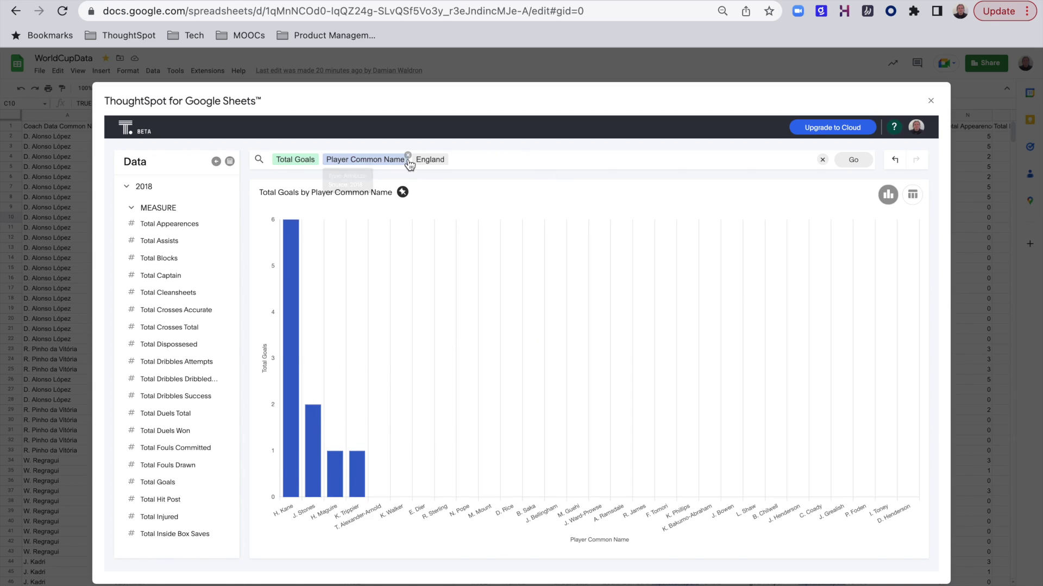
Step: Swap the player breakdown for Position, view the forwards' goals, then remove the tokens
{"action": "left_click", "coordinate": [406, 159]}
{"action": "type", "text": "pos"}
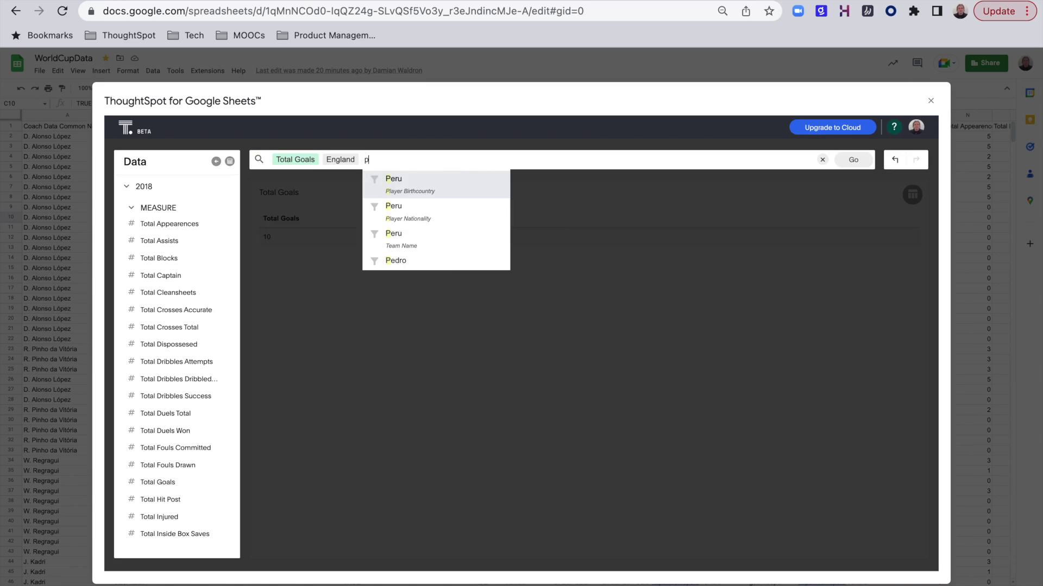
{"action": "left_click", "coordinate": [444, 180]}
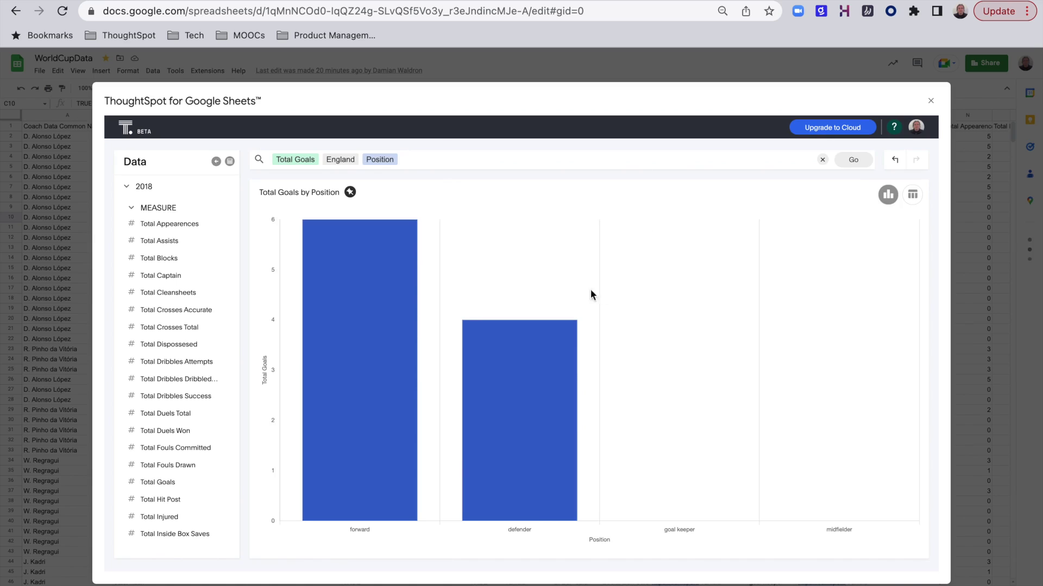
{"action": "left_click", "coordinate": [414, 360]}
{"action": "left_click", "coordinate": [483, 156]}
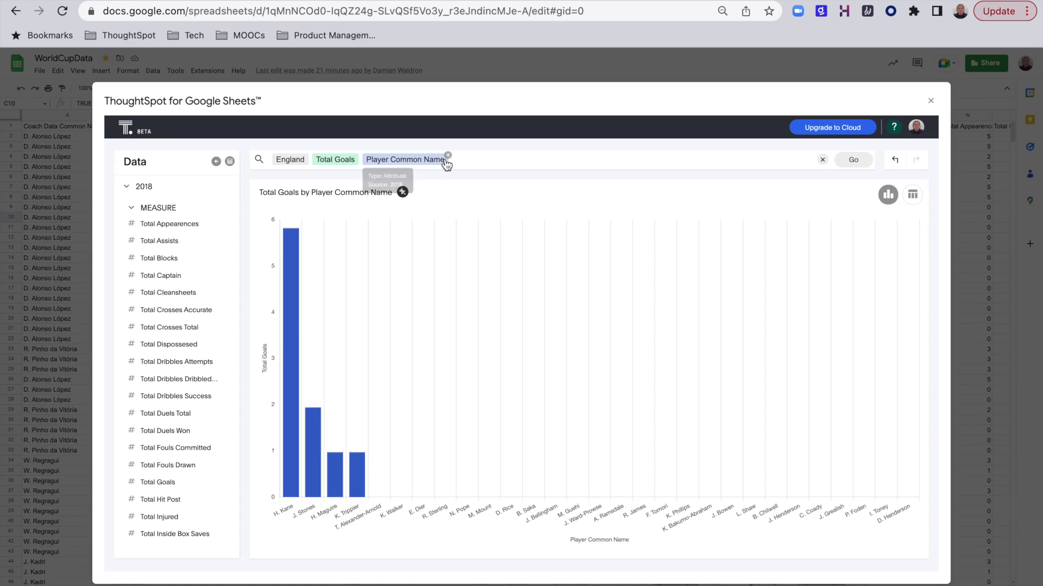
{"action": "left_click", "coordinate": [445, 159]}
Step: Start a fresh chart of Total Dribbles Success by Player Common Name
{"action": "left_click", "coordinate": [820, 162]}
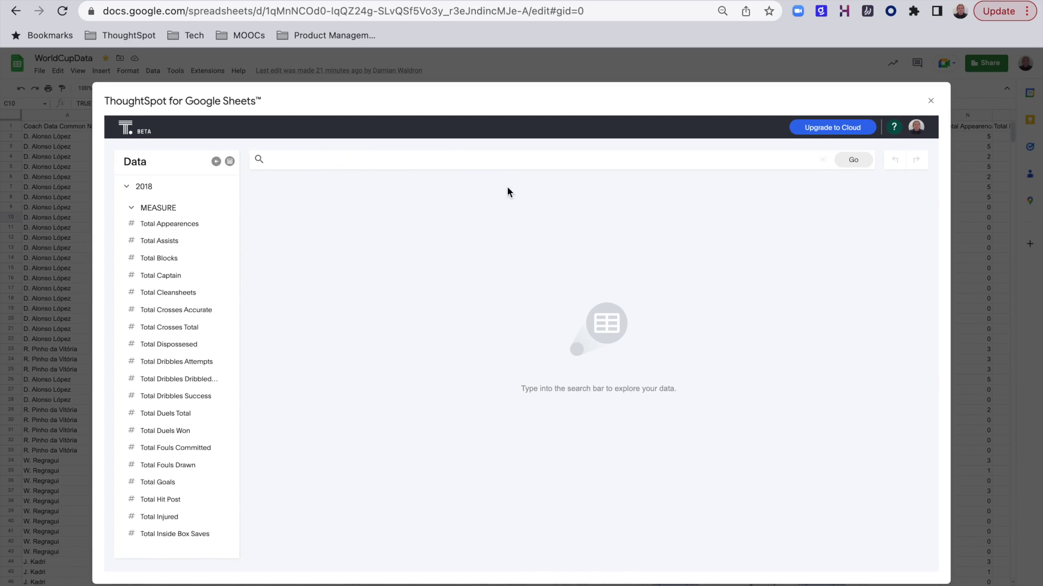
{"action": "type", "text": "player"}
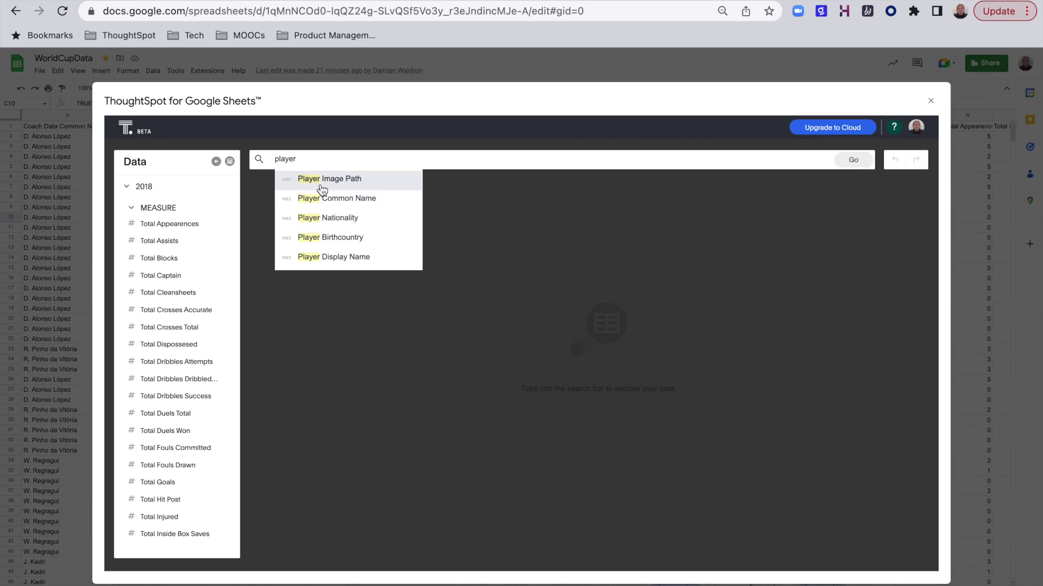
{"action": "left_click", "coordinate": [334, 197]}
{"action": "type", "text": "drib"}
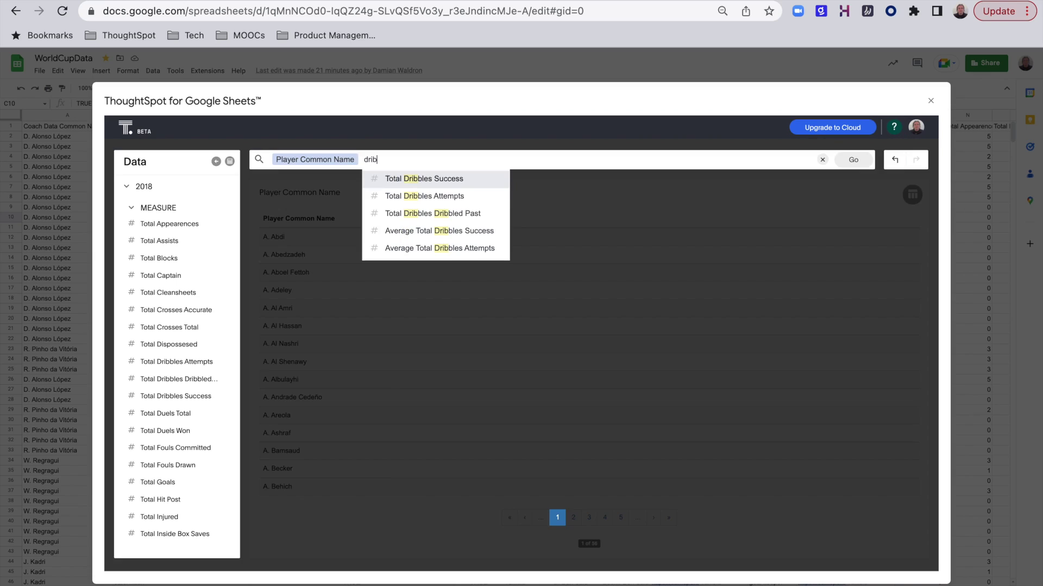
{"action": "left_click", "coordinate": [432, 183]}
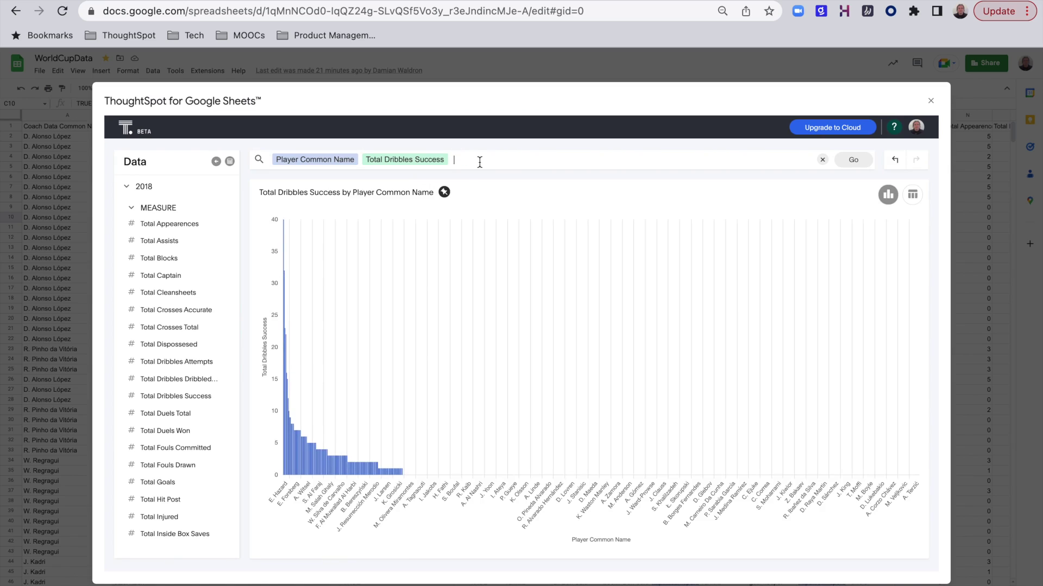
Step: Limit the dribbles chart to the Top 20 players instead of Top 50
{"action": "type", "text": "top 50"}
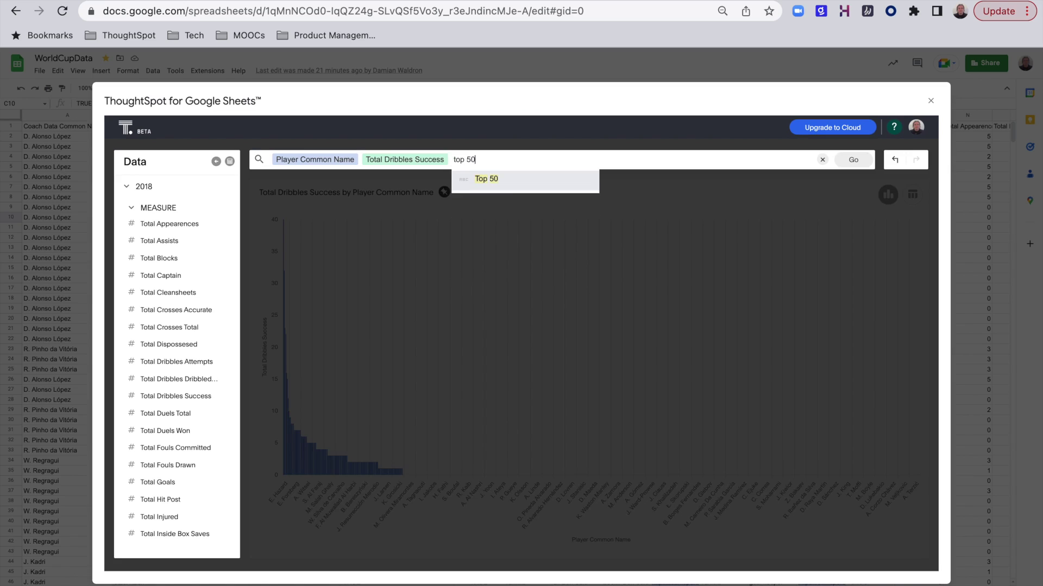
{"action": "key", "text": "BackSpace"}
{"action": "key", "text": "BackSpace"}
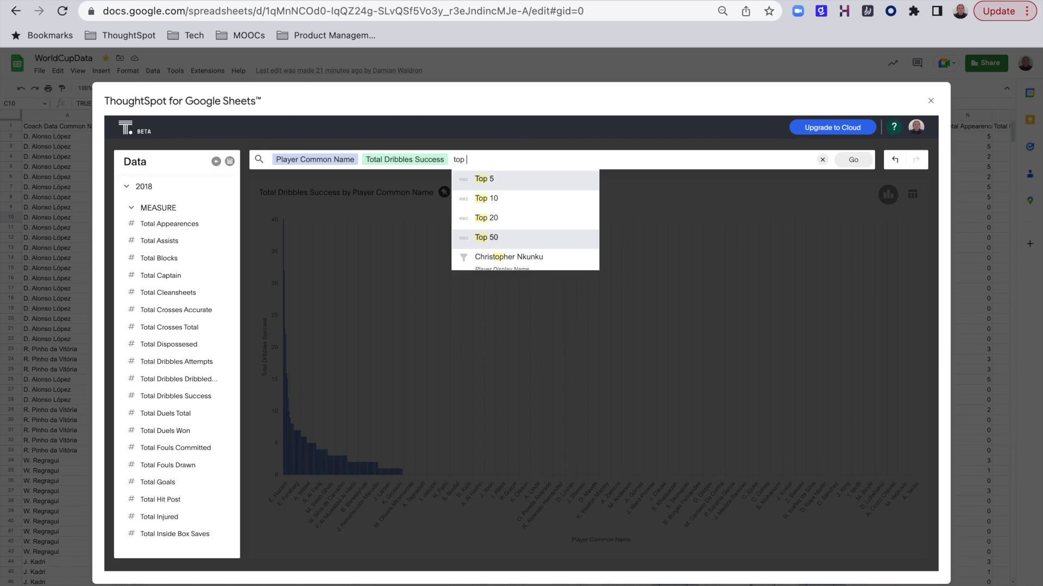
{"action": "type", "text": "20"}
{"action": "left_click", "coordinate": [532, 180]}
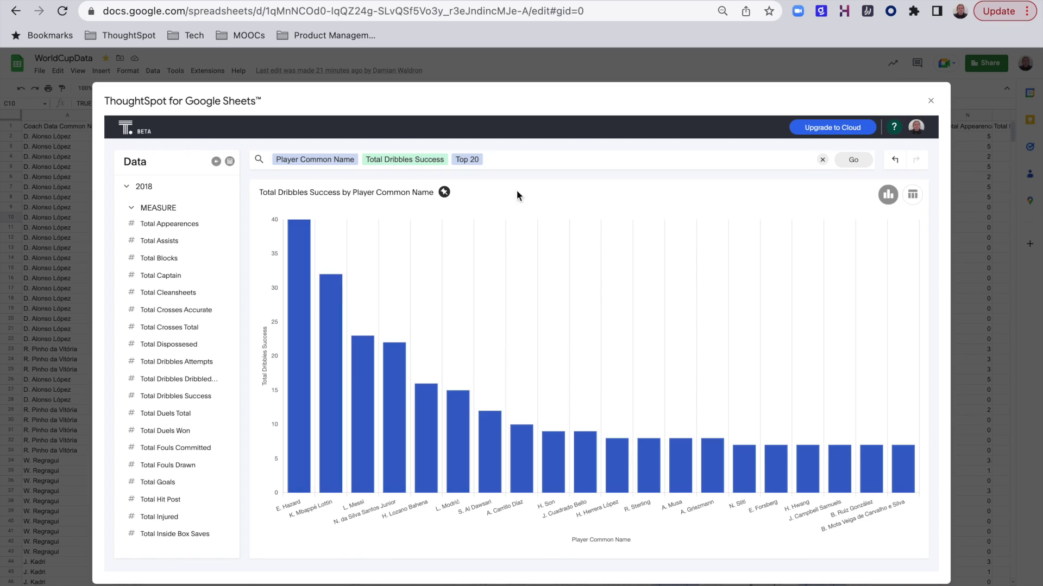
Step: Add Total Dribbles Attempts, then re-add Total Dribbles Success as the second measure
{"action": "type", "text": "drib"}
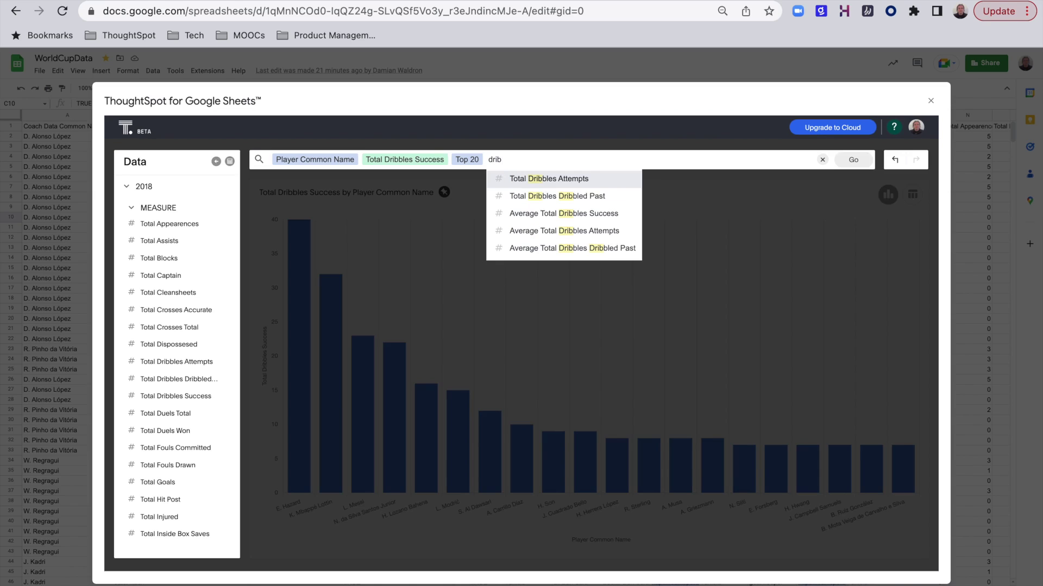
{"action": "left_click", "coordinate": [562, 181]}
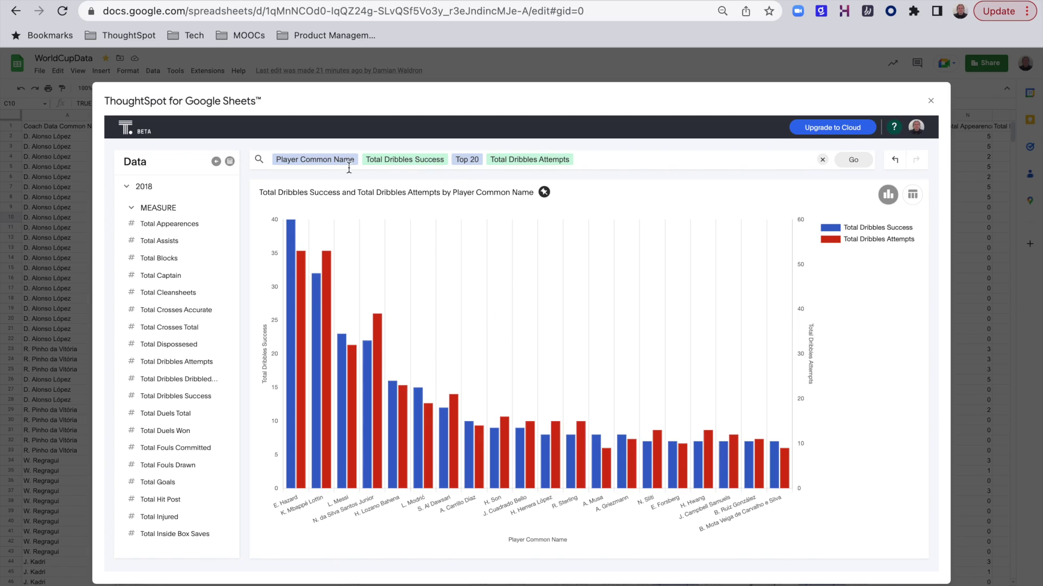
{"action": "left_click", "coordinate": [446, 155]}
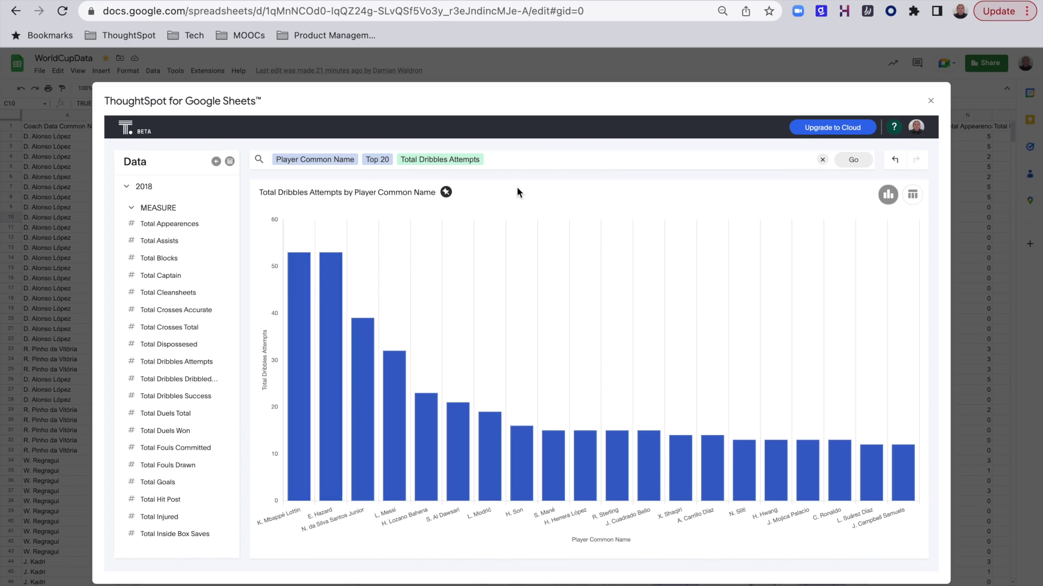
{"action": "type", "text": "s Suc"}
{"action": "type", "text": "cc"}
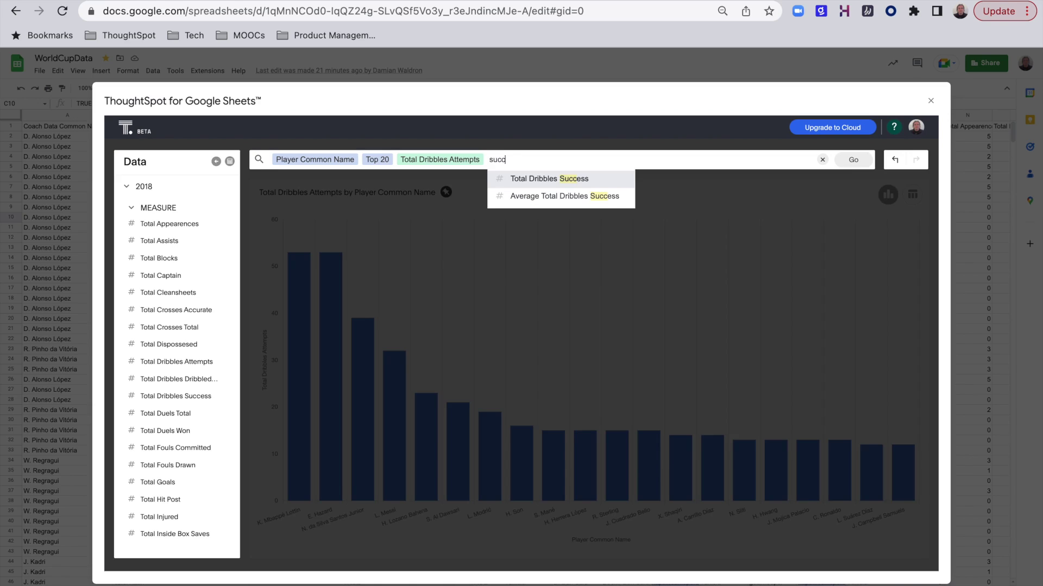
{"action": "left_click", "coordinate": [564, 179]}
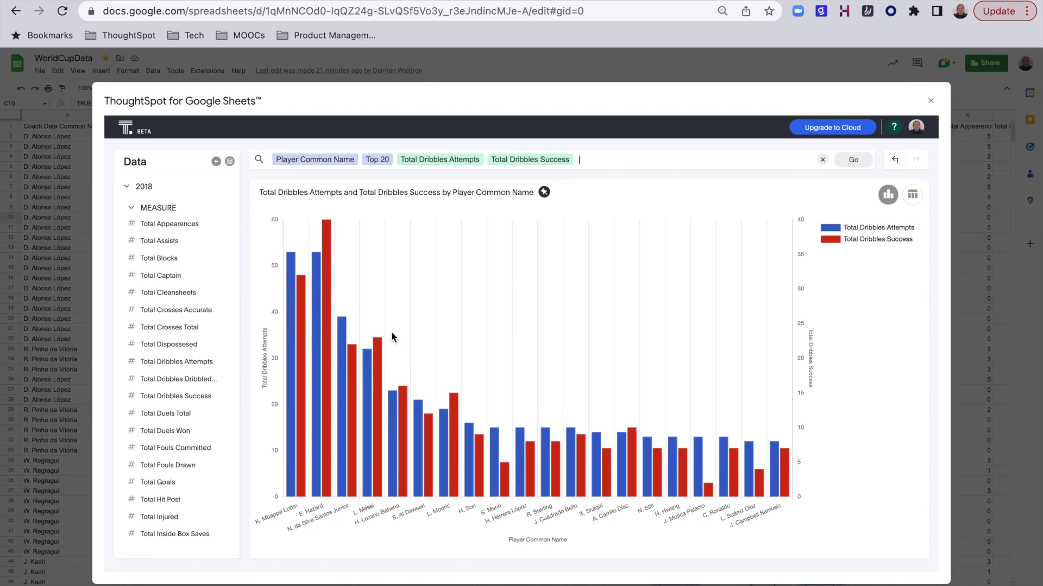
Step: Clear the whole search bar with select-all and Backspace
{"action": "mouse_move", "coordinate": [325, 353]}
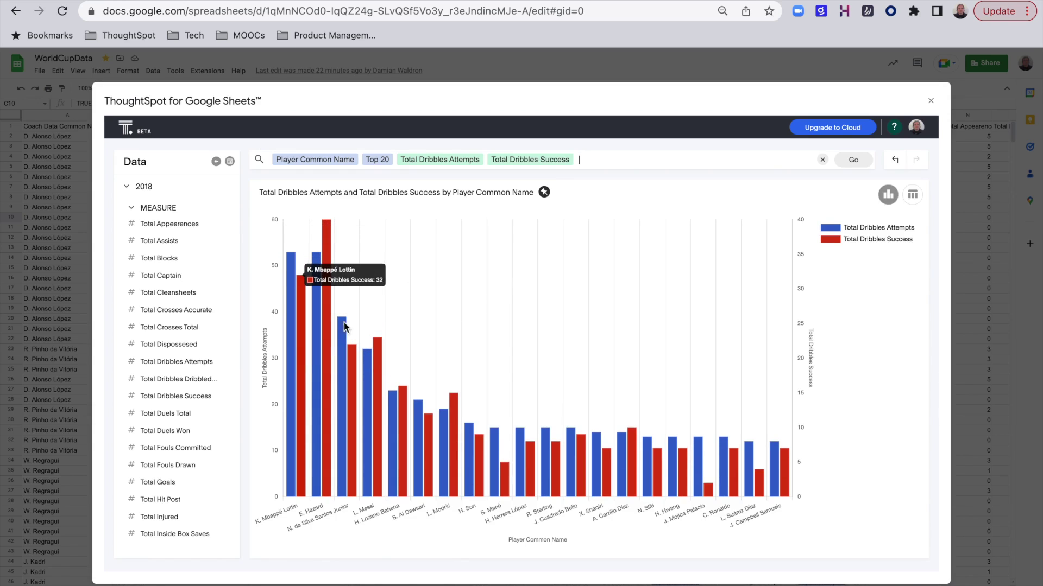
{"action": "key", "text": "super+a"}
{"action": "key", "text": "BackSpace"}
{"action": "scroll", "coordinate": [176, 329], "scroll_direction": "down", "scroll_amount": 10}
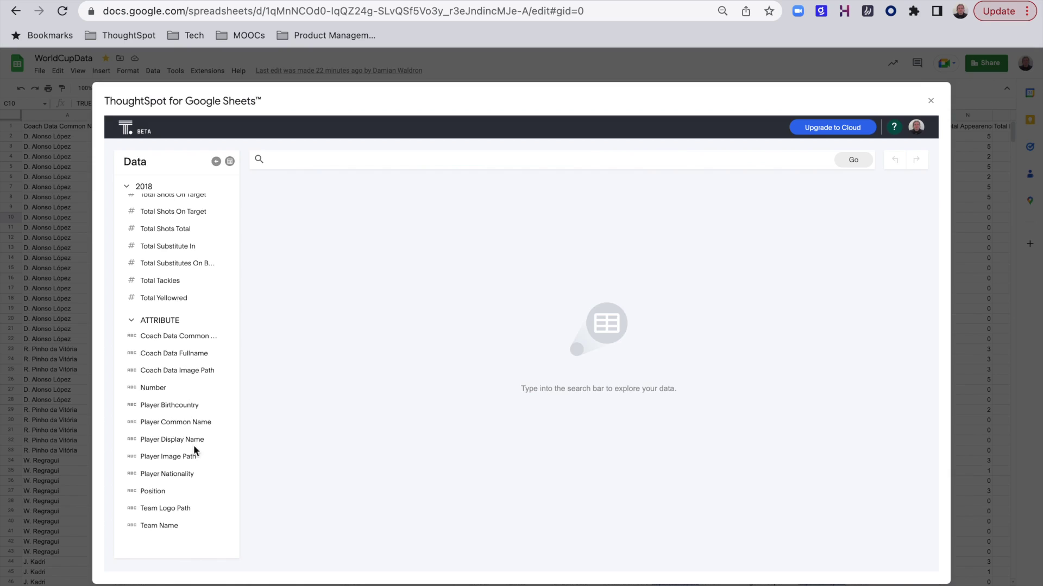
Step: Chart Total Shots On Target and Total Goals by Team Name, Belgium leading shots with 30
{"action": "scroll", "coordinate": [188, 481], "scroll_direction": "up", "scroll_amount": 6}
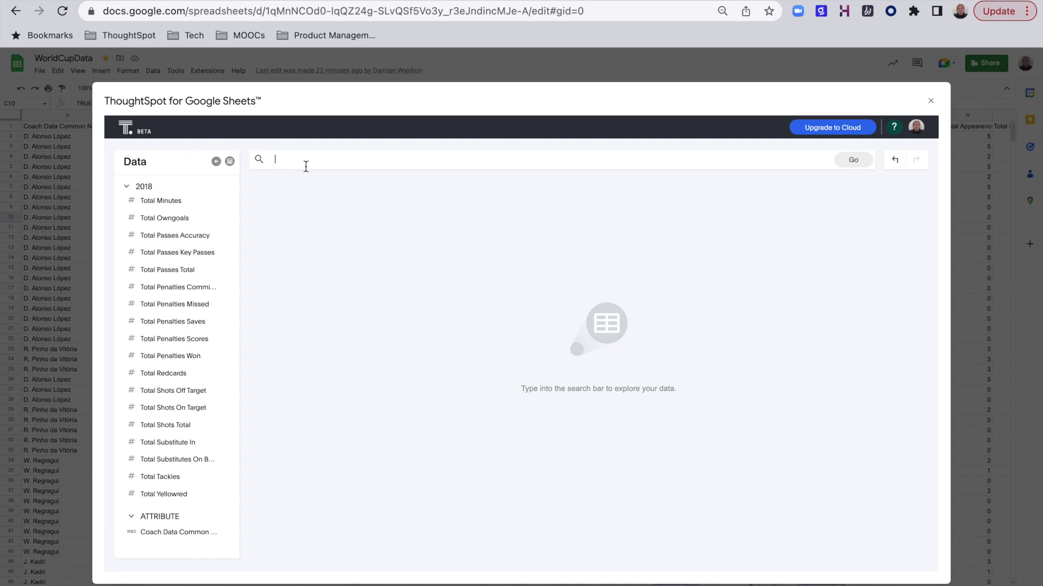
{"action": "type", "text": "shot"}
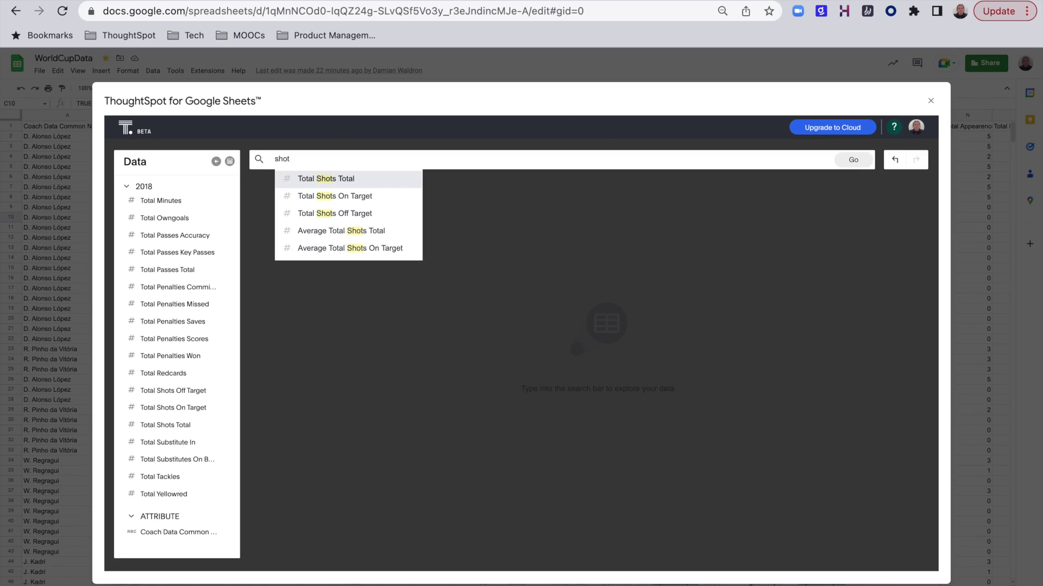
{"action": "left_click", "coordinate": [356, 193]}
{"action": "type", "text": "t Team"}
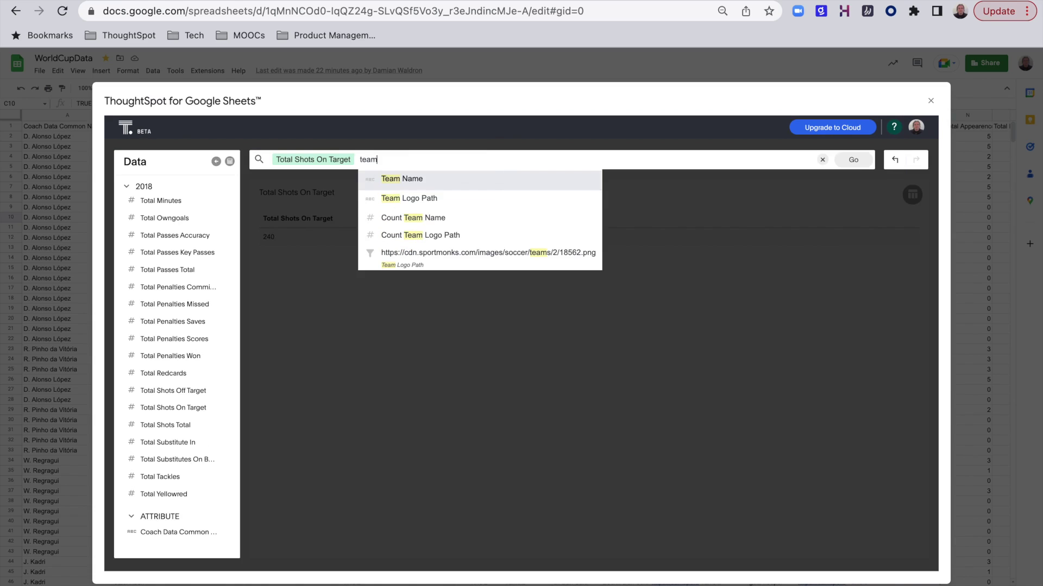
{"action": "left_click", "coordinate": [414, 178]}
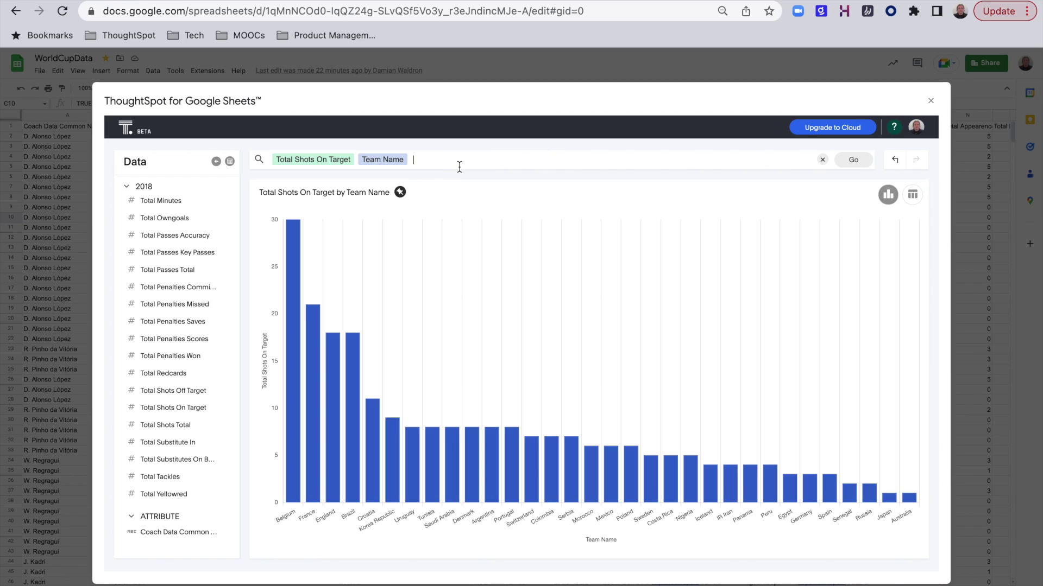
{"action": "type", "text": "goal"}
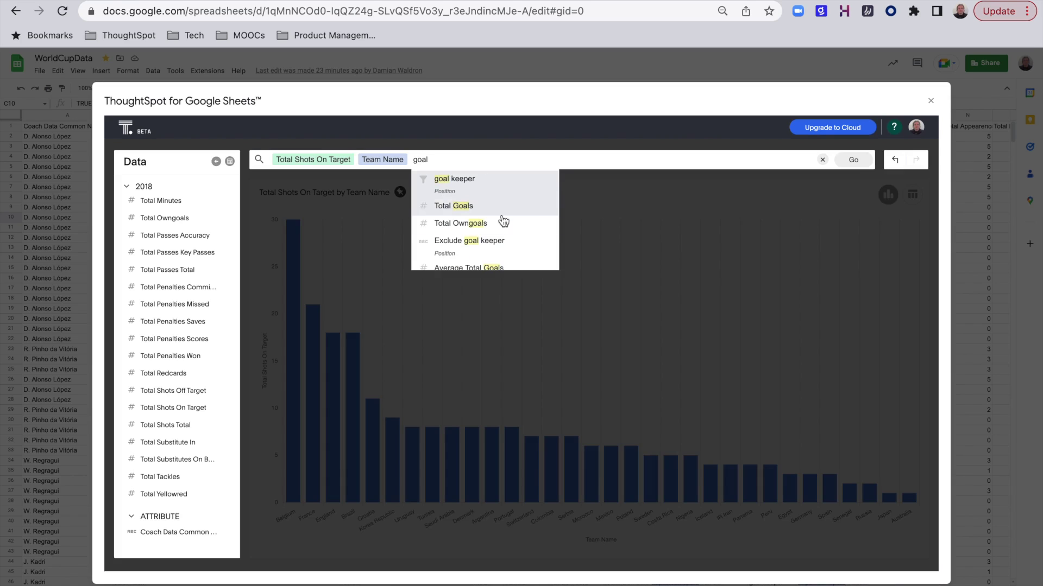
{"action": "left_click", "coordinate": [486, 210]}
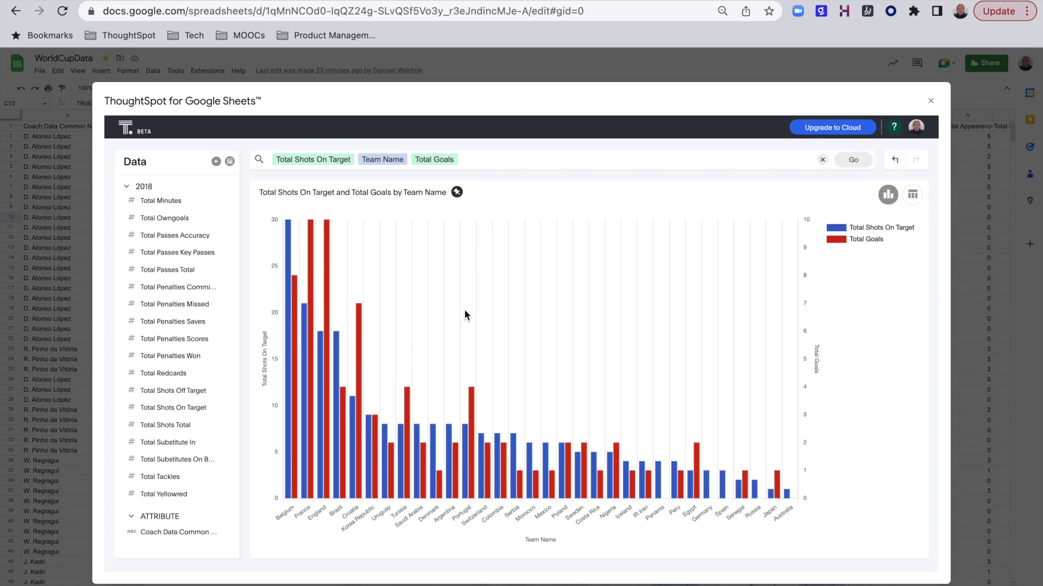
{"action": "mouse_move", "coordinate": [291, 270]}
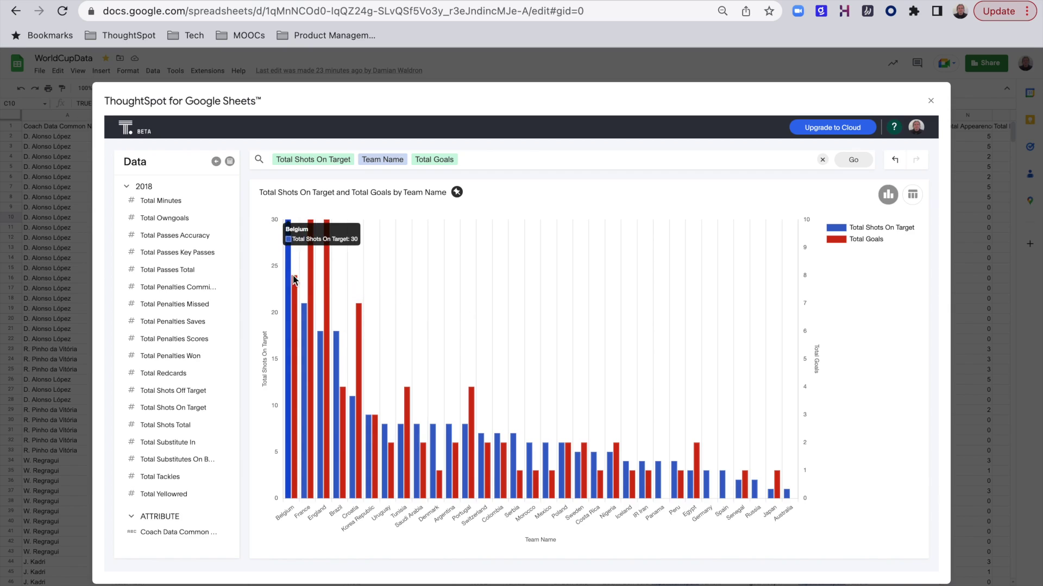
{"action": "mouse_move", "coordinate": [296, 295]}
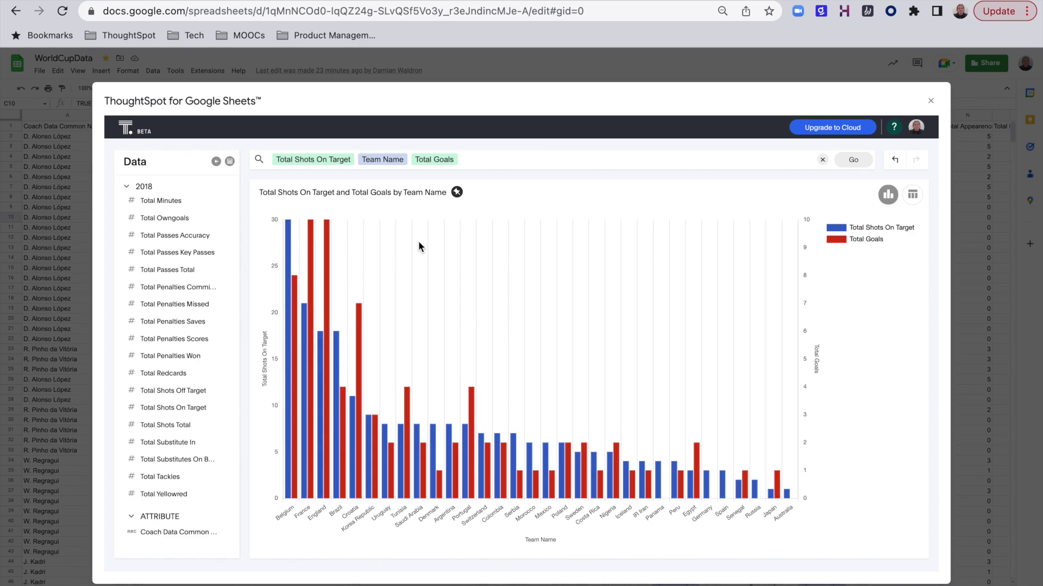
Step: Chart the Top 10 players by Total Inside Box Saves, F. Ochoa Magaña leading with 12
{"action": "left_click", "coordinate": [822, 159]}
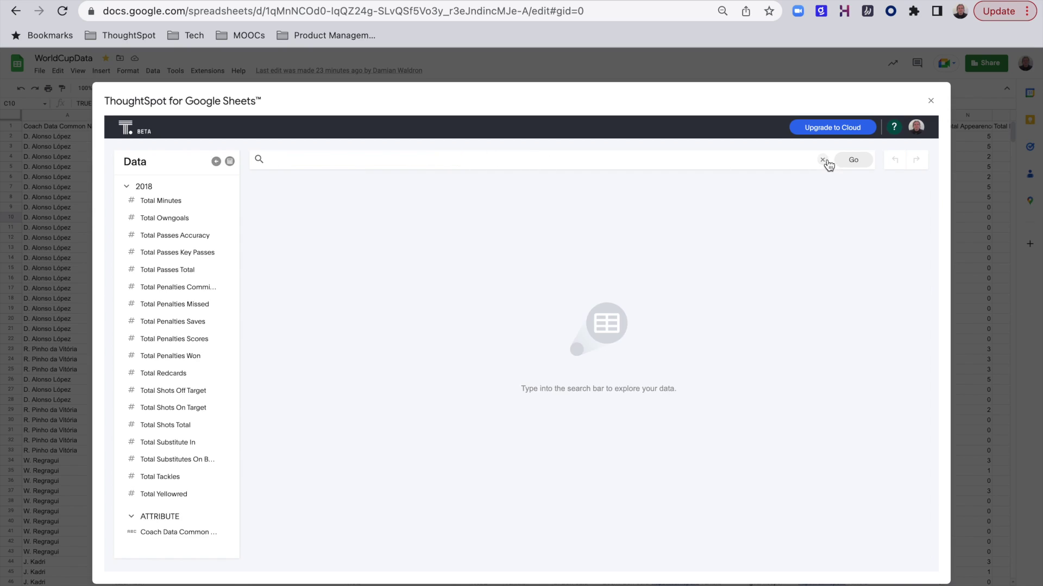
{"action": "type", "text": "play"}
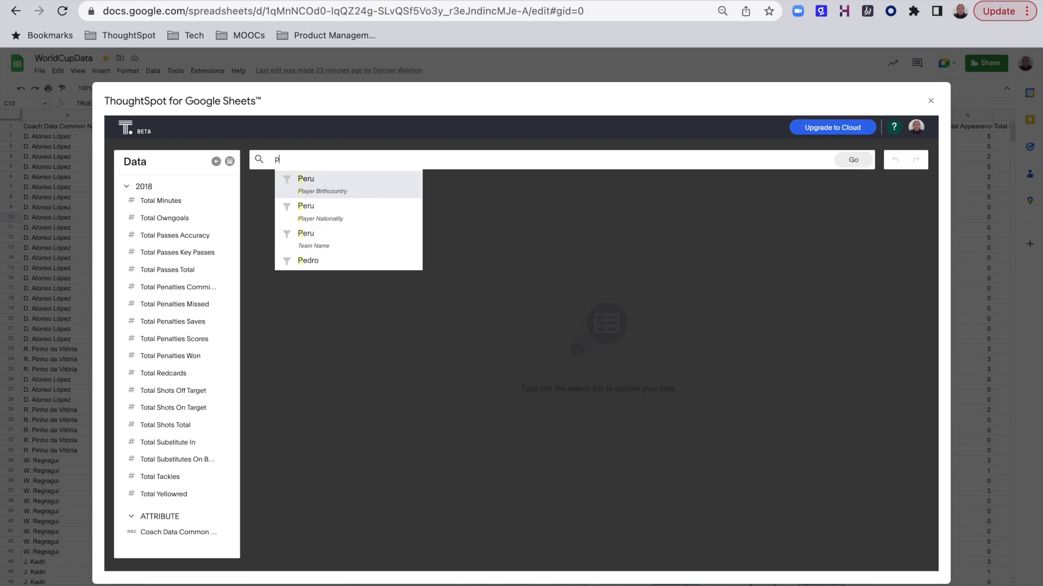
{"action": "left_click", "coordinate": [331, 199]}
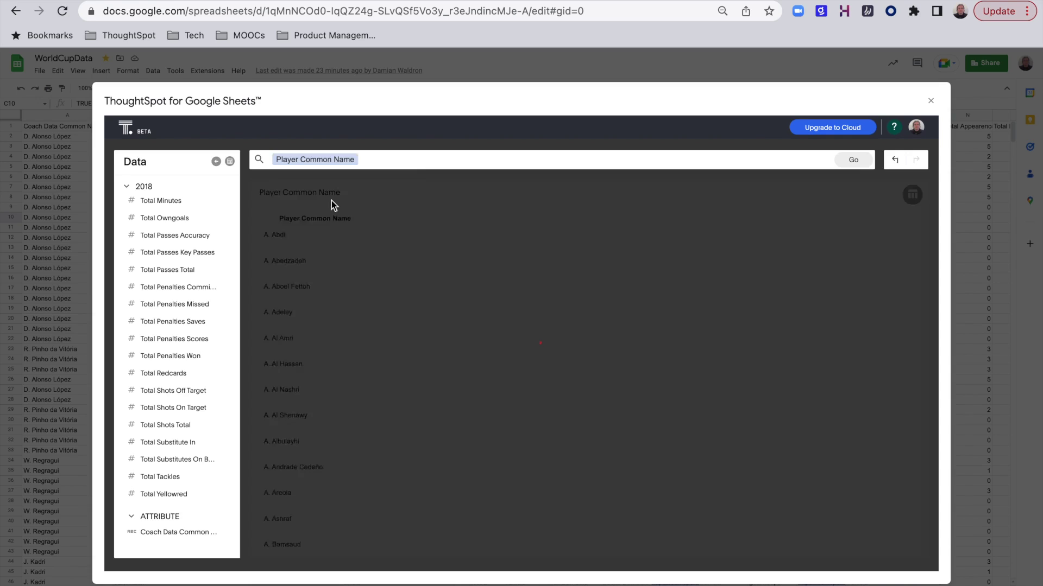
{"action": "type", "text": "save"}
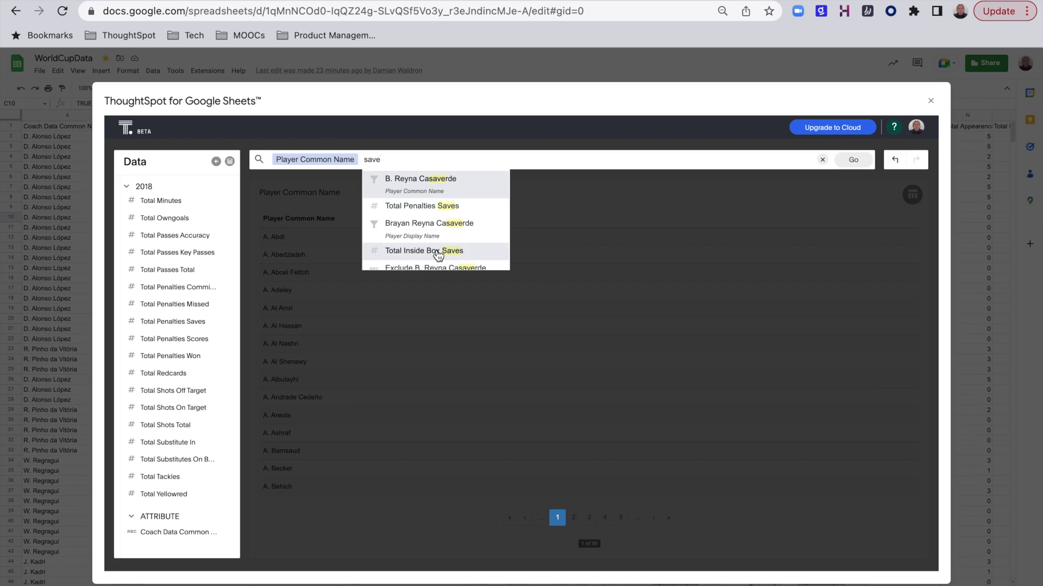
{"action": "left_click", "coordinate": [438, 252]}
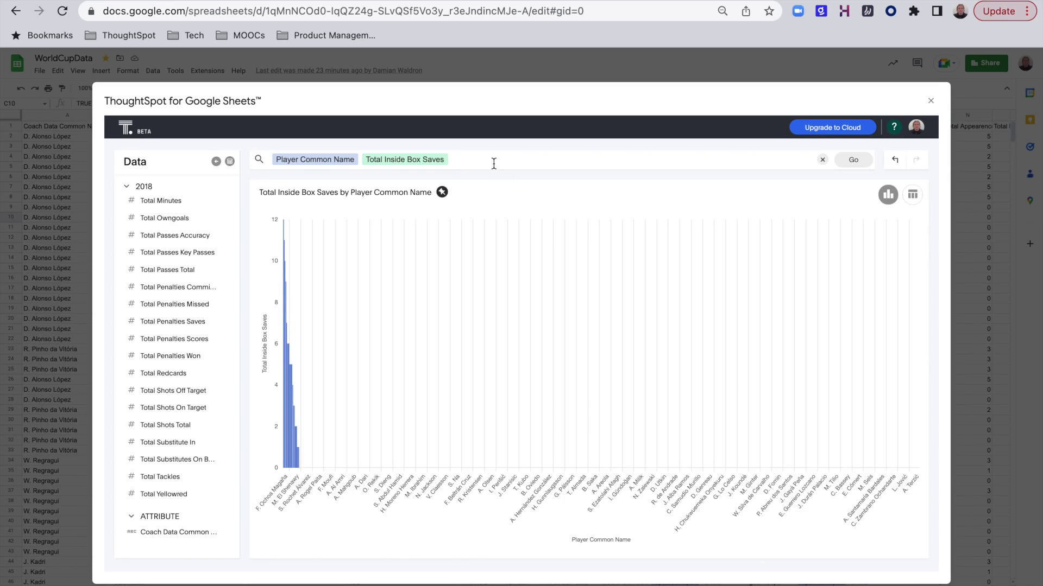
{"action": "type", "text": "top"}
{"action": "type", "text": "0"}
{"action": "left_click", "coordinate": [498, 181]}
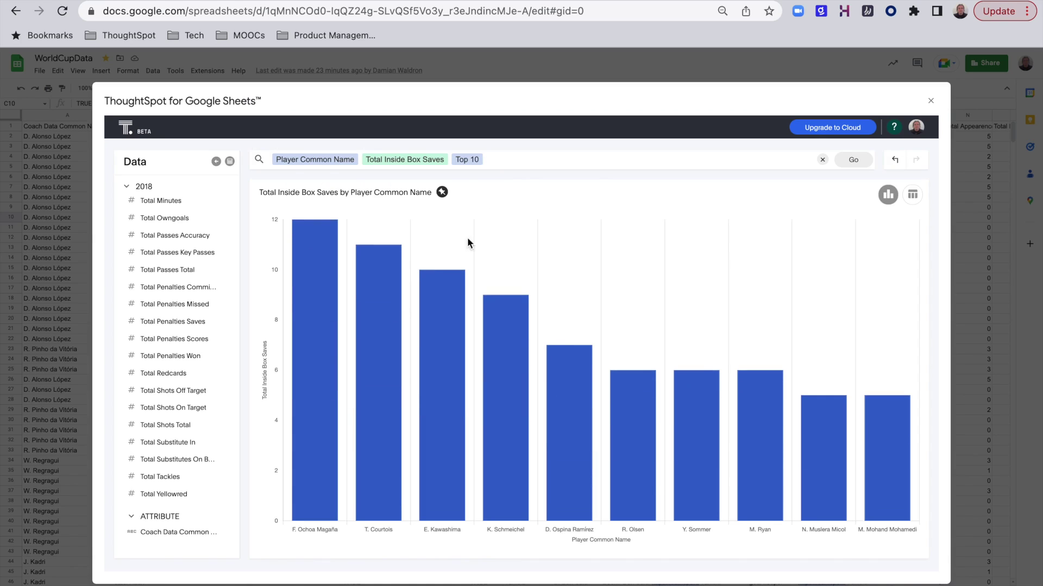